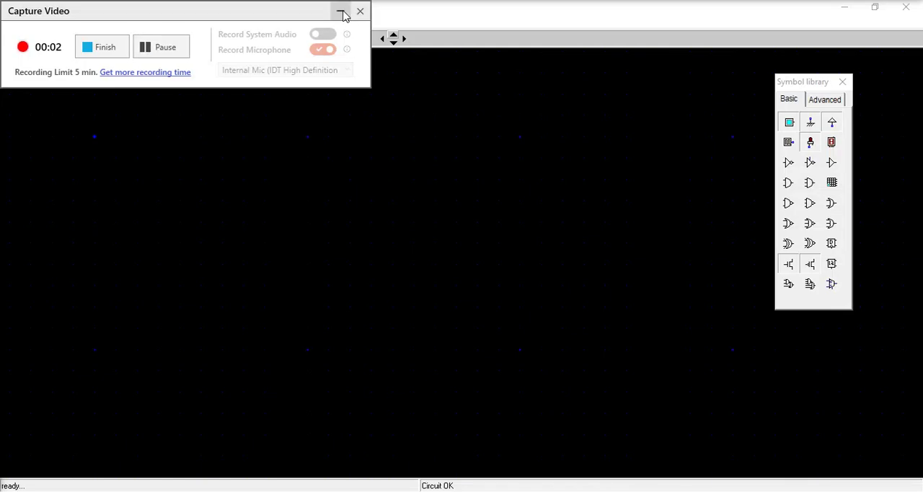
- Place two PMOS transistors (W=2.0u) side by side at the top and two NMOS (W=1.0u) stacked below
{"action": "left_click", "coordinate": [345, 12]}
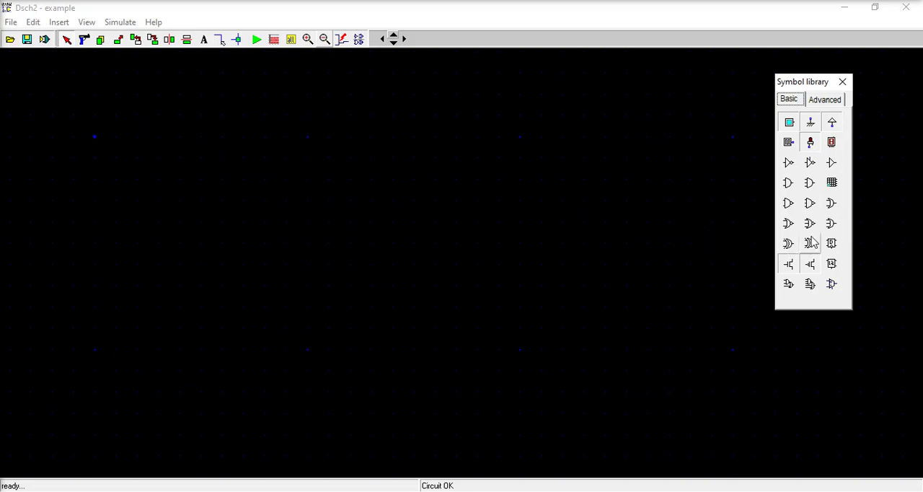
{"action": "left_click_drag", "start_coordinate": [810, 265], "coordinate": [386, 171]}
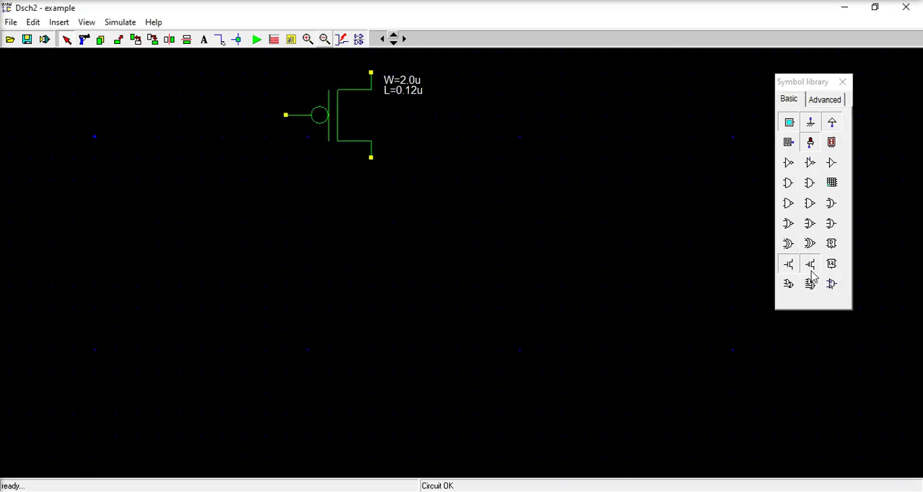
{"action": "left_click_drag", "start_coordinate": [810, 284], "coordinate": [373, 274]}
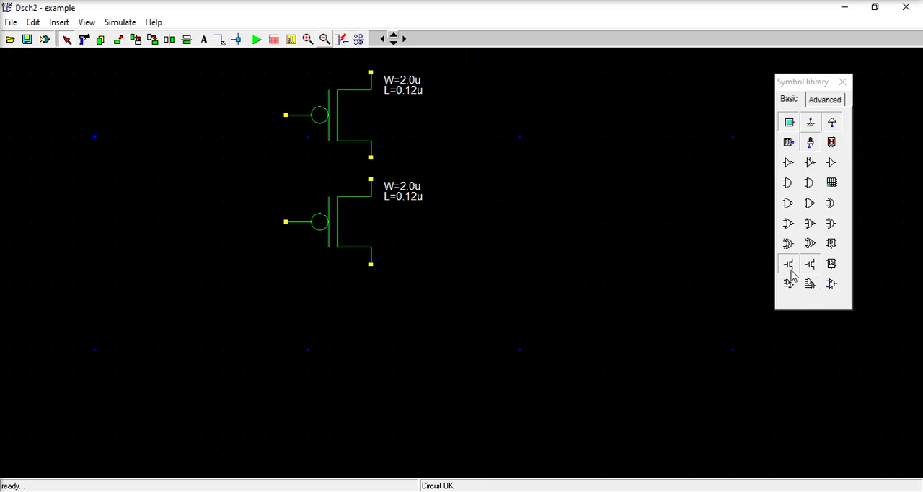
{"action": "left_click_drag", "start_coordinate": [789, 263], "coordinate": [269, 422]}
{"action": "left_click_drag", "start_coordinate": [789, 264], "coordinate": [247, 319]}
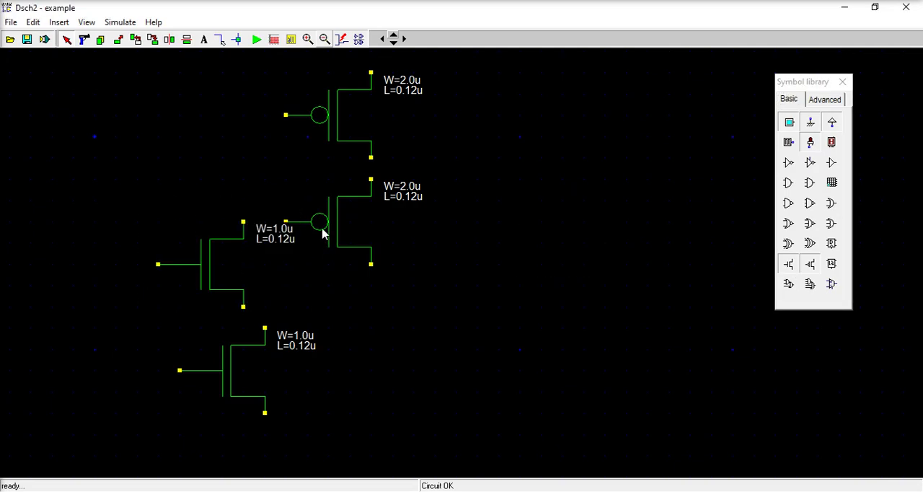
{"action": "mouse_move", "coordinate": [322, 231]}
{"action": "left_mouse_down"}
{"action": "mouse_move", "coordinate": [186, 130]}
{"action": "mouse_move", "coordinate": [186, 108]}
{"action": "left_mouse_up"}
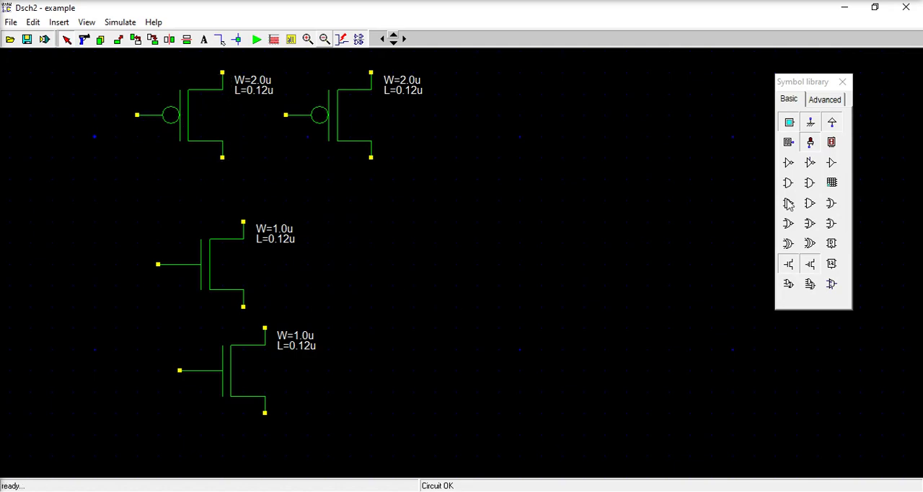
{"action": "left_click_drag", "start_coordinate": [217, 382], "coordinate": [195, 394]}
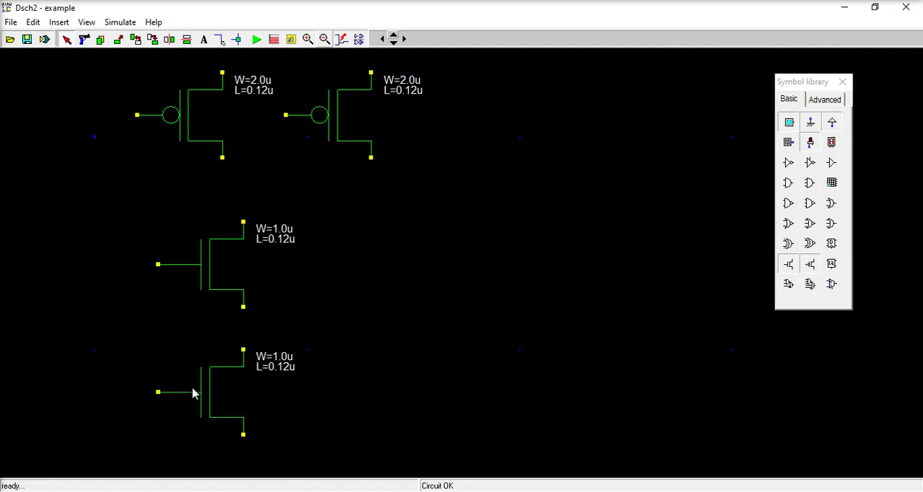
- Add inputs in1 and in2 at left, LED out1 at right, VDD on top, ground below
{"action": "mouse_move", "coordinate": [789, 122]}
{"action": "left_mouse_down"}
{"action": "mouse_move", "coordinate": [65, 195]}
{"action": "mouse_move", "coordinate": [84, 211]}
{"action": "left_mouse_up"}
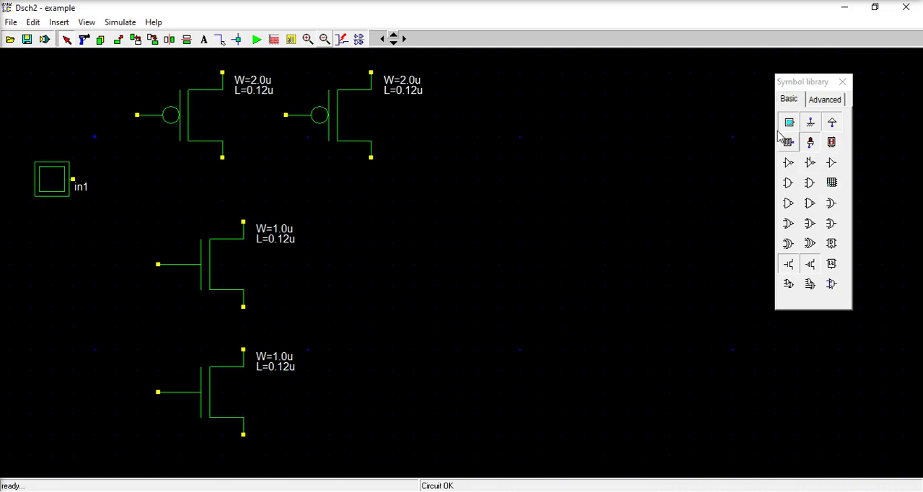
{"action": "left_click_drag", "start_coordinate": [789, 122], "coordinate": [76, 326]}
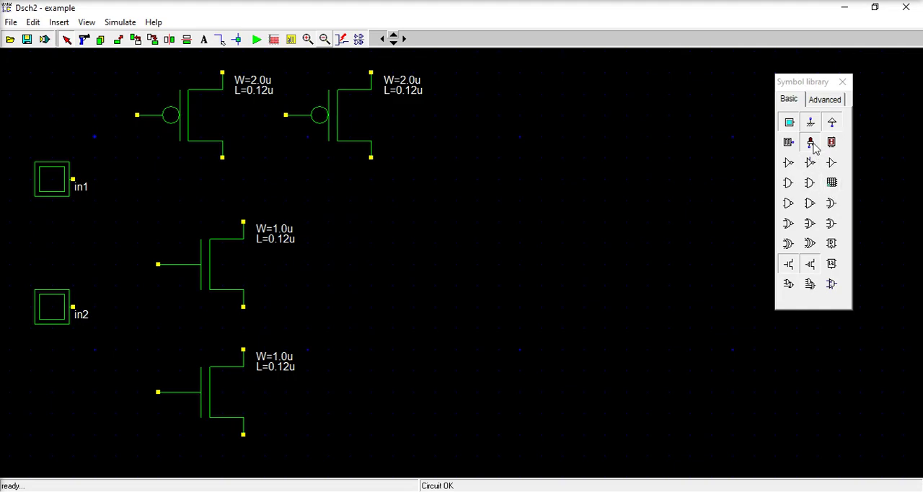
{"action": "left_click_drag", "start_coordinate": [810, 142], "coordinate": [490, 253]}
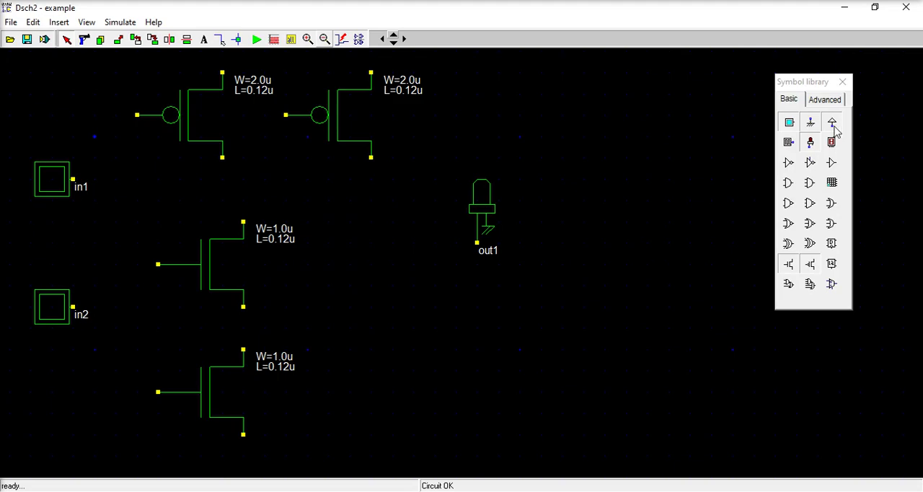
{"action": "left_click_drag", "start_coordinate": [832, 124], "coordinate": [484, 66]}
{"action": "mouse_move", "coordinate": [811, 128]}
{"action": "left_mouse_down"}
{"action": "mouse_move", "coordinate": [389, 445]}
{"action": "mouse_move", "coordinate": [384, 471]}
{"action": "left_mouse_up"}
- Wire the upper NMOS to the lower NMOS and the lower NMOS to ground
{"action": "left_click", "coordinate": [220, 40]}
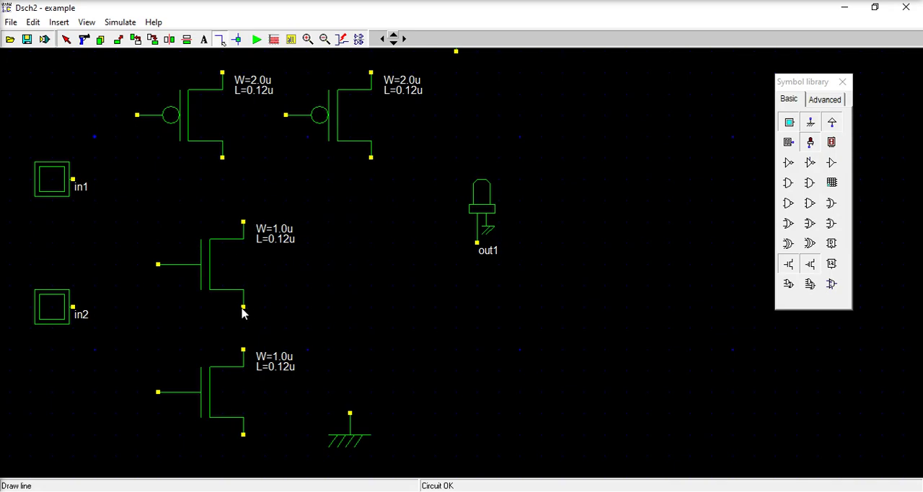
{"action": "left_click_drag", "start_coordinate": [245, 308], "coordinate": [246, 352]}
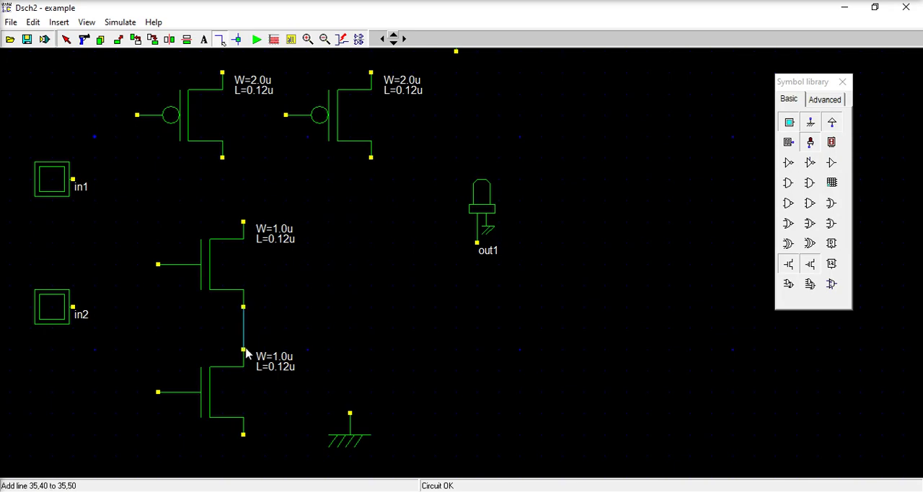
{"action": "left_click", "coordinate": [247, 435]}
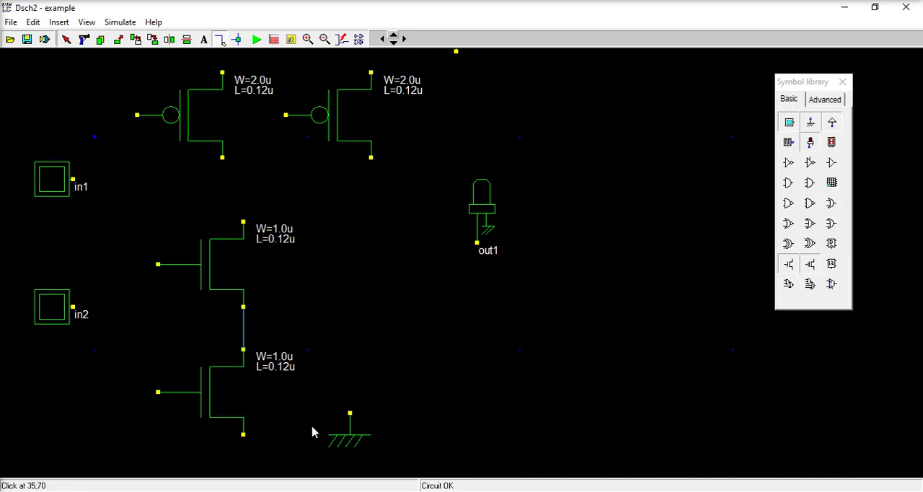
{"action": "mouse_move", "coordinate": [247, 435]}
{"action": "left_mouse_down"}
{"action": "mouse_move", "coordinate": [308, 435]}
{"action": "mouse_move", "coordinate": [307, 395]}
{"action": "mouse_move", "coordinate": [350, 395]}
{"action": "mouse_move", "coordinate": [351, 433]}
{"action": "left_mouse_up"}
{"action": "left_click", "coordinate": [314, 398]}
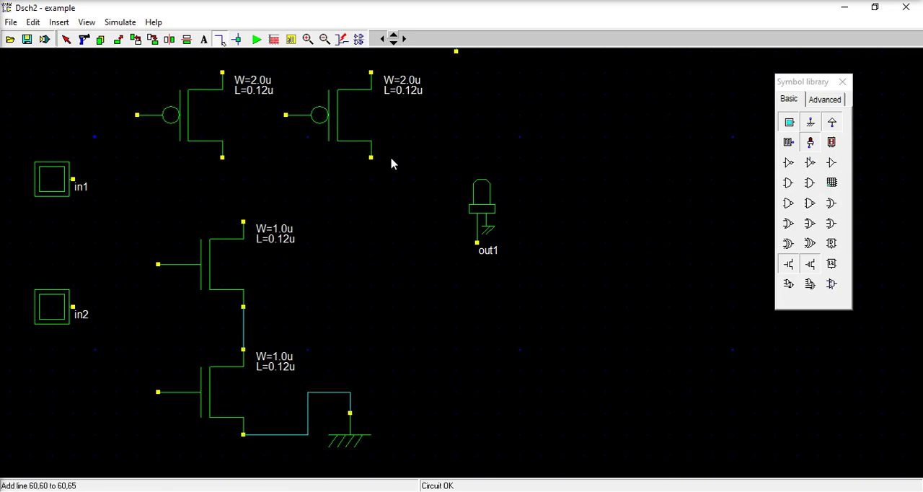
- Join the tops of the two PMOS transistors and run a wire leftward from the supply
{"action": "left_click", "coordinate": [222, 74]}
{"action": "mouse_move", "coordinate": [354, 90]}
{"action": "left_mouse_down"}
{"action": "mouse_move", "coordinate": [376, 84]}
{"action": "mouse_move", "coordinate": [372, 74]}
{"action": "left_mouse_up"}
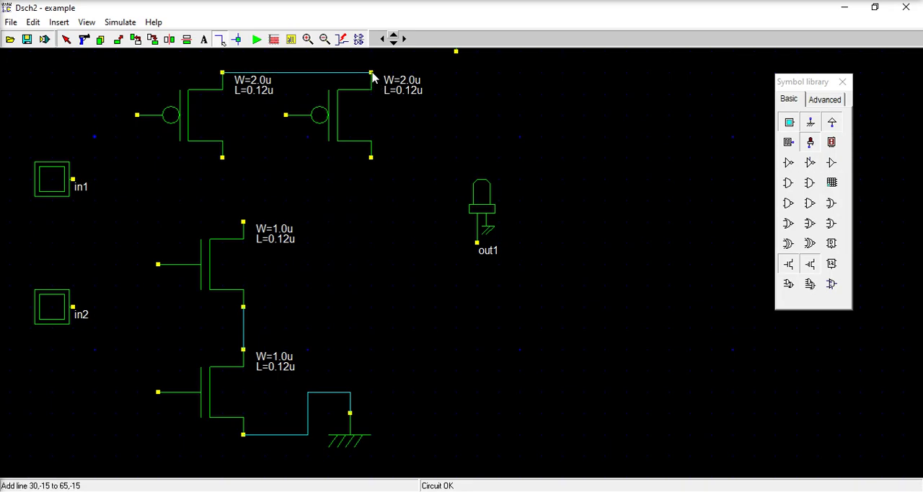
{"action": "left_click", "coordinate": [456, 54]}
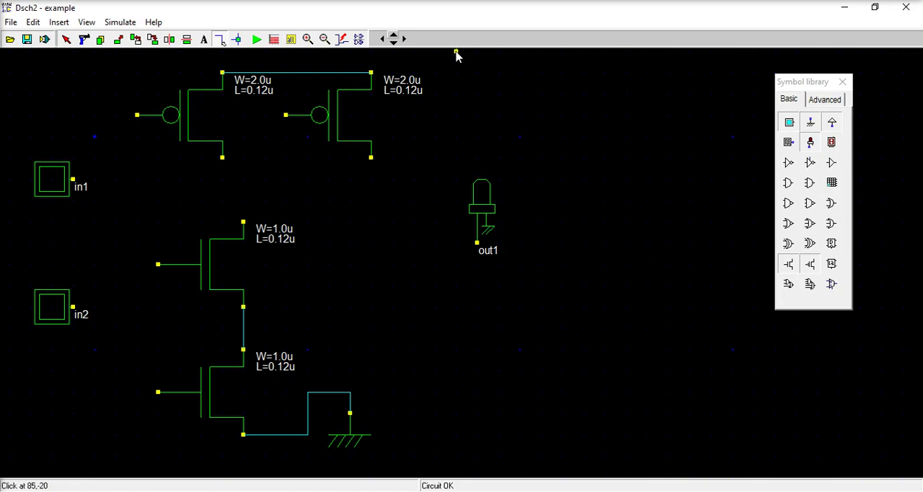
{"action": "left_click_drag", "start_coordinate": [457, 55], "coordinate": [332, 53]}
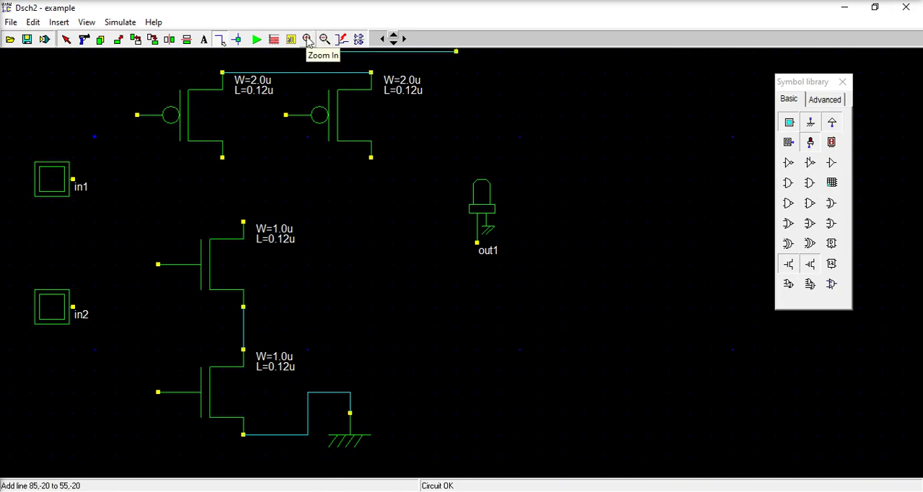
- Zoom out and drop the supply wire down to the PMOS tops
{"action": "left_click", "coordinate": [325, 39]}
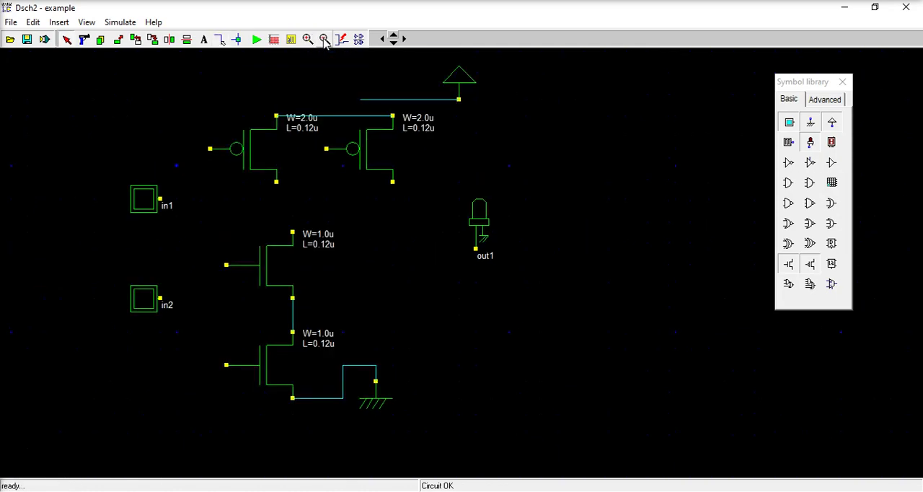
{"action": "left_click", "coordinate": [364, 109]}
{"action": "key", "text": "Escape"}
{"action": "left_click", "coordinate": [219, 40]}
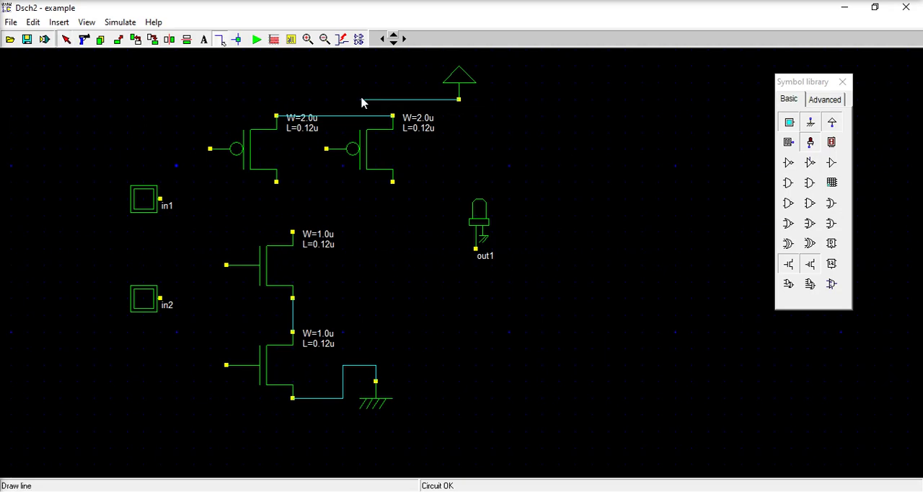
{"action": "left_click_drag", "start_coordinate": [361, 99], "coordinate": [361, 117]}
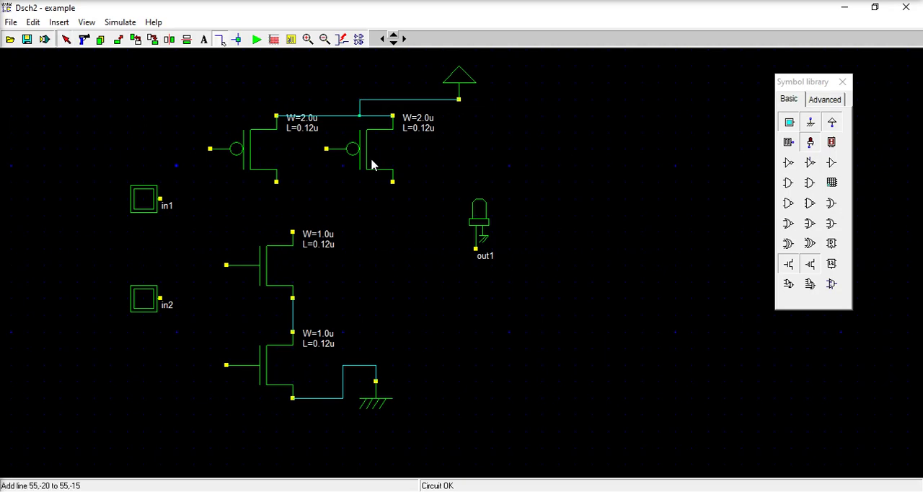
- Wire the PMOS drain node down to the top NMOS and across to the out1 LED
{"action": "left_click_drag", "start_coordinate": [276, 179], "coordinate": [392, 182]}
{"action": "left_click", "coordinate": [298, 216]}
{"action": "left_click_drag", "start_coordinate": [299, 237], "coordinate": [293, 234]}
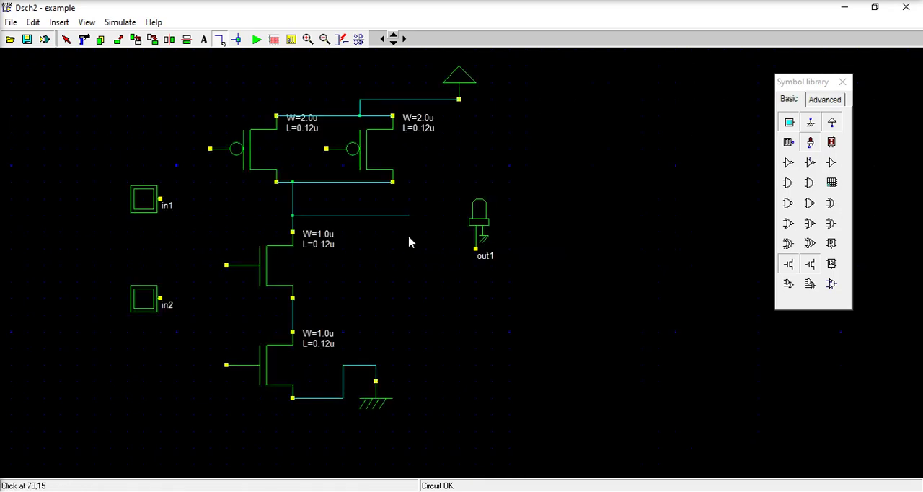
{"action": "mouse_move", "coordinate": [409, 216]}
{"action": "left_mouse_down"}
{"action": "mouse_move", "coordinate": [408, 249]}
{"action": "mouse_move", "coordinate": [477, 250]}
{"action": "left_mouse_up"}
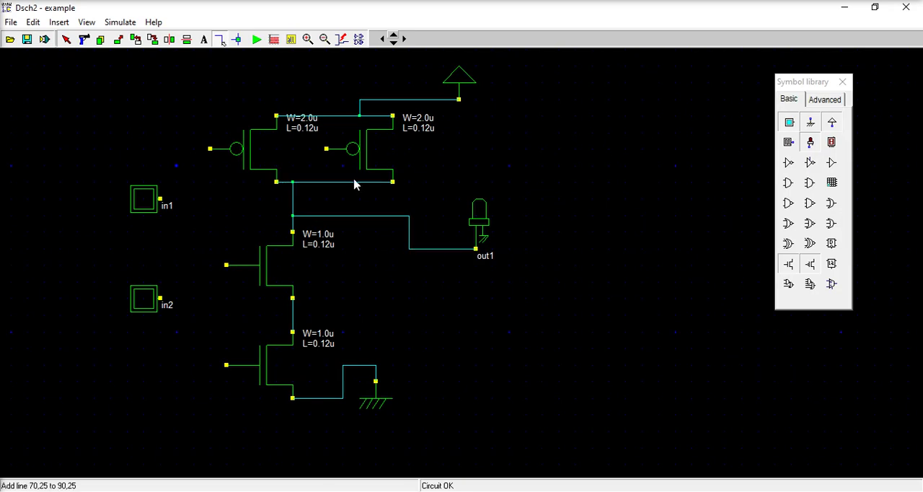
- Wire in2 to the shared gate line of the left PMOS and bottom NMOS
{"action": "left_click", "coordinate": [209, 151]}
{"action": "mouse_move", "coordinate": [203, 259]}
{"action": "left_mouse_down"}
{"action": "mouse_move", "coordinate": [216, 378]}
{"action": "mouse_move", "coordinate": [211, 368]}
{"action": "mouse_move", "coordinate": [226, 365]}
{"action": "left_mouse_up"}
{"action": "left_click_drag", "start_coordinate": [160, 297], "coordinate": [210, 307]}
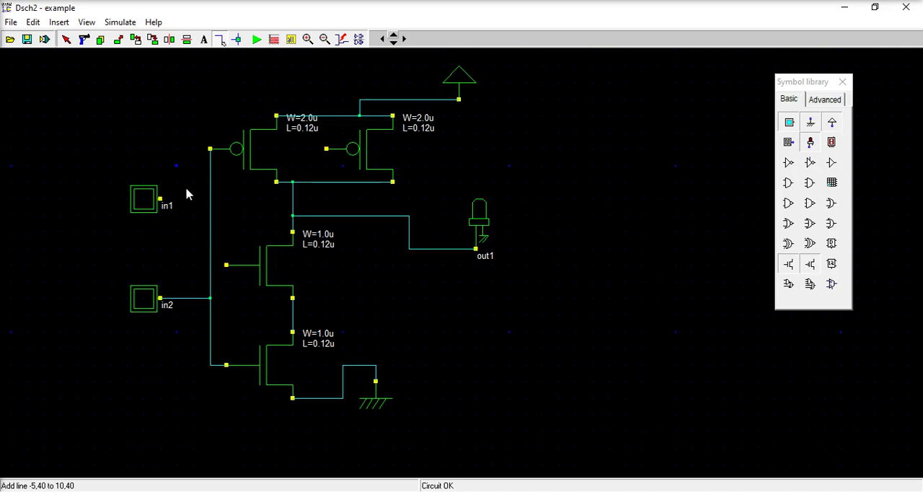
- Join the right PMOS gate to the top NMOS gate with a wire
{"action": "left_click_drag", "start_coordinate": [326, 149], "coordinate": [270, 151]}
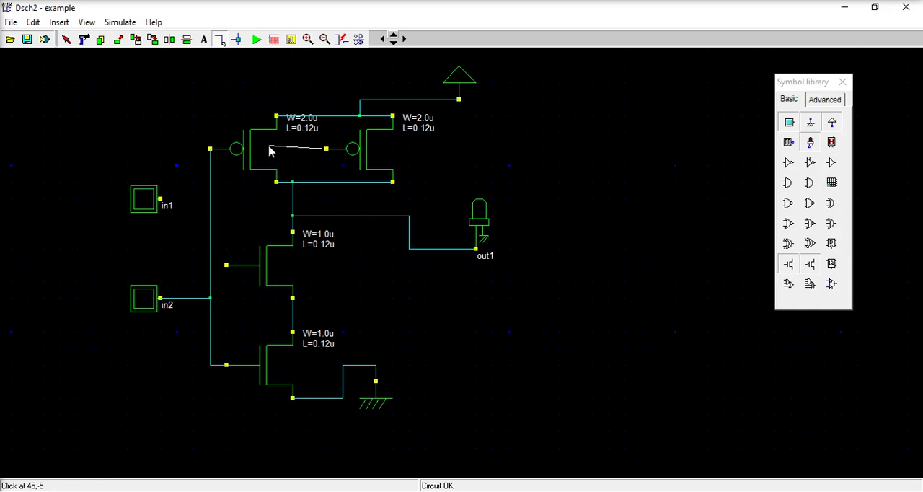
{"action": "left_click_drag", "start_coordinate": [270, 151], "coordinate": [209, 149]}
{"action": "mouse_move", "coordinate": [226, 266]}
{"action": "left_mouse_down"}
{"action": "mouse_move", "coordinate": [226, 205]}
{"action": "mouse_move", "coordinate": [259, 201]}
{"action": "left_mouse_up"}
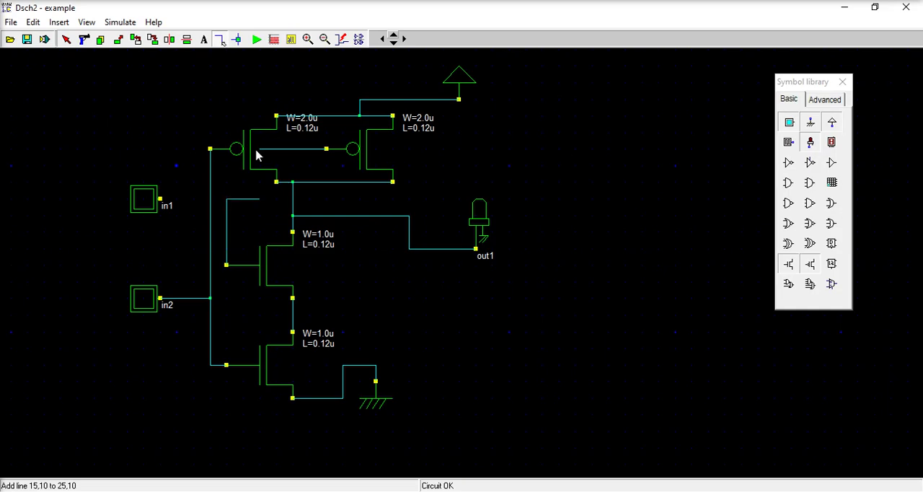
{"action": "left_click", "coordinate": [260, 153]}
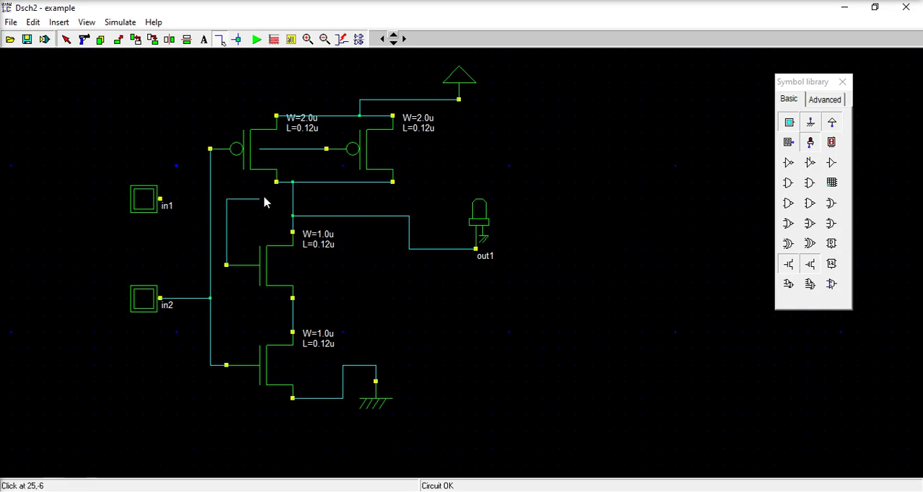
{"action": "left_click", "coordinate": [220, 39]}
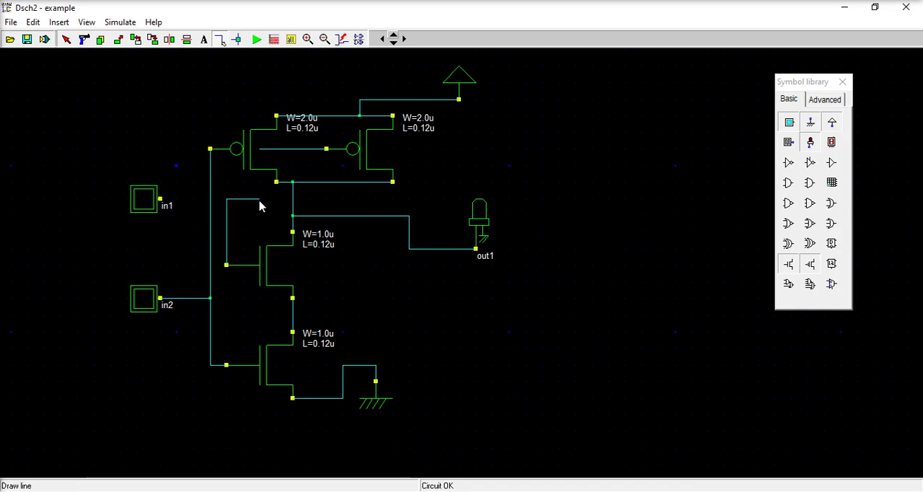
{"action": "left_click_drag", "start_coordinate": [261, 206], "coordinate": [261, 152]}
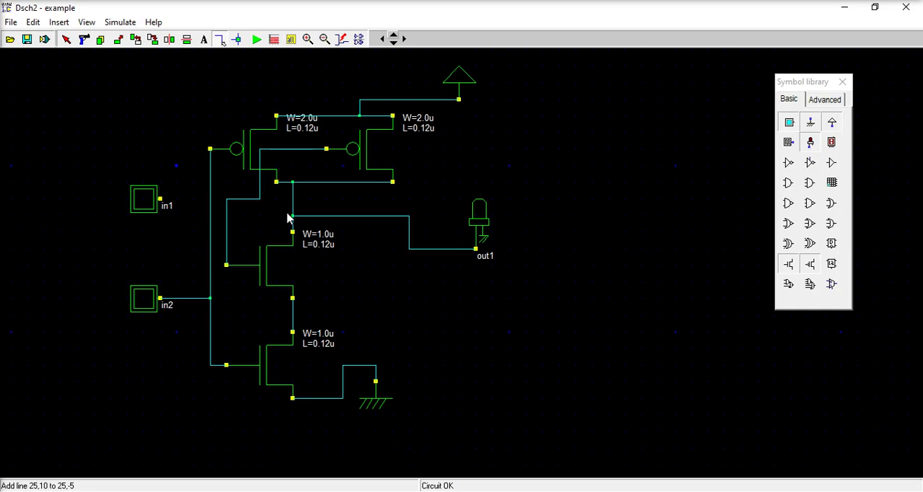
- Connect in1 to the top NMOS and right PMOS gate wire
{"action": "left_click", "coordinate": [160, 200]}
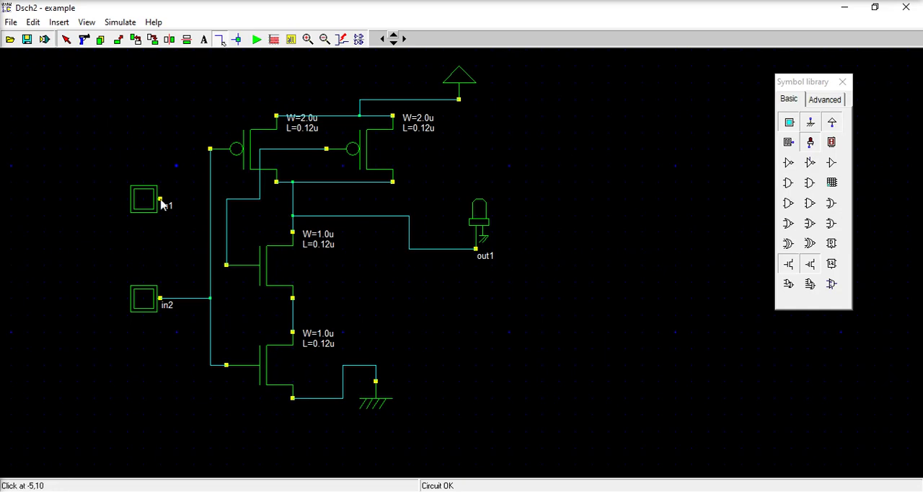
{"action": "left_click_drag", "start_coordinate": [160, 200], "coordinate": [225, 209]}
{"action": "left_click_drag", "start_coordinate": [226, 209], "coordinate": [227, 207]}
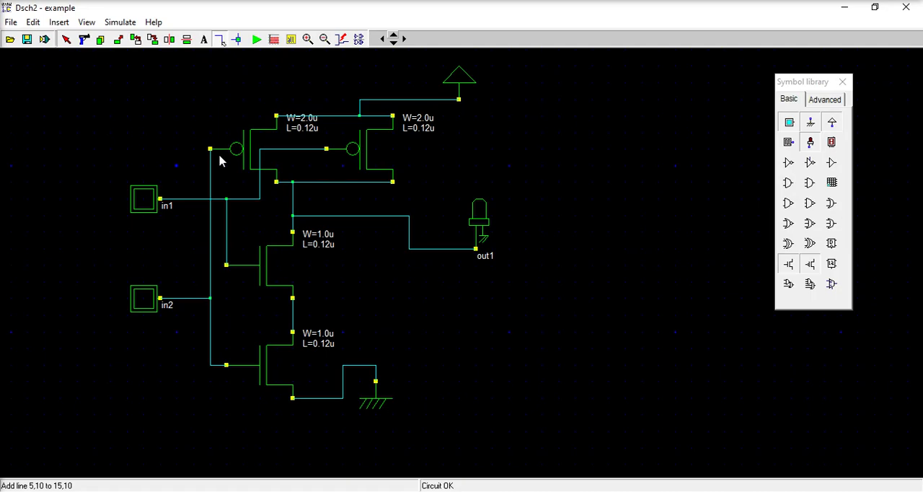
- Rename input in1 to A
{"action": "double_click", "coordinate": [144, 217]}
{"action": "left_click", "coordinate": [354, 167]}
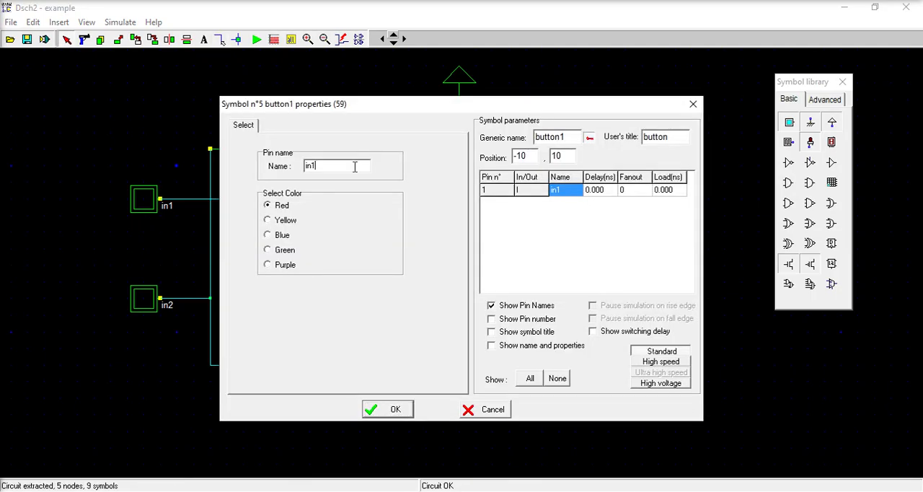
{"action": "key", "text": "BackSpace"}
{"action": "key", "text": "BackSpace"}
{"action": "key", "text": "BackSpace"}
{"action": "type", "text": "A"}
{"action": "left_click", "coordinate": [390, 412]}
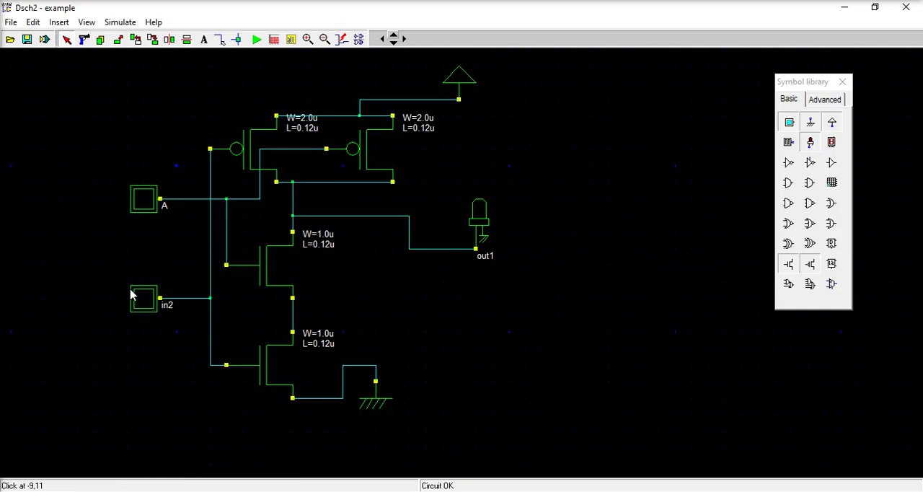
- Rename input in2 to B and start the logic simulation
{"action": "double_click", "coordinate": [133, 294]}
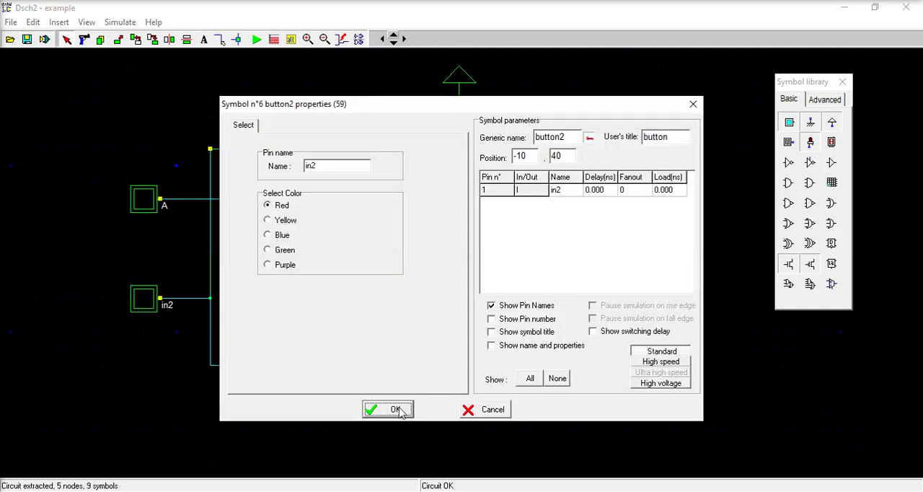
{"action": "left_click", "coordinate": [335, 168]}
{"action": "key", "text": "BackSpace"}
{"action": "key", "text": "BackSpace"}
{"action": "key", "text": "BackSpace"}
{"action": "type", "text": "B"}
{"action": "key", "text": "Return"}
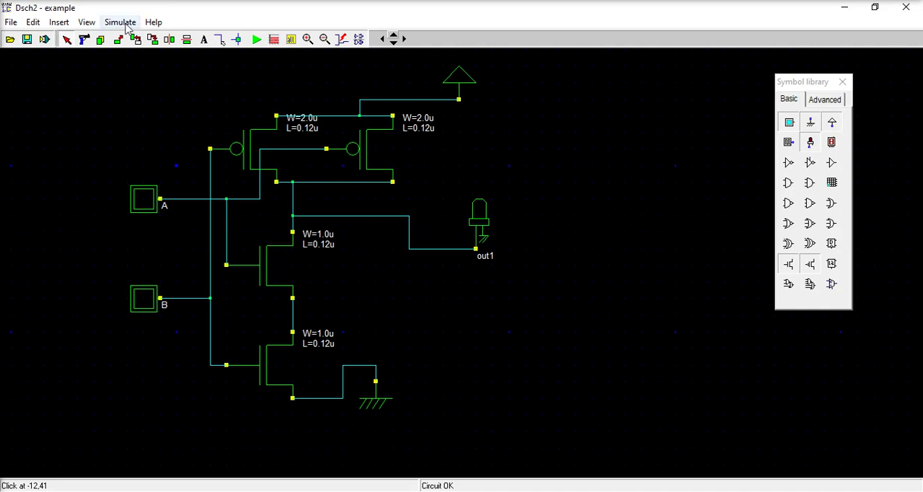
{"action": "left_click", "coordinate": [257, 39]}
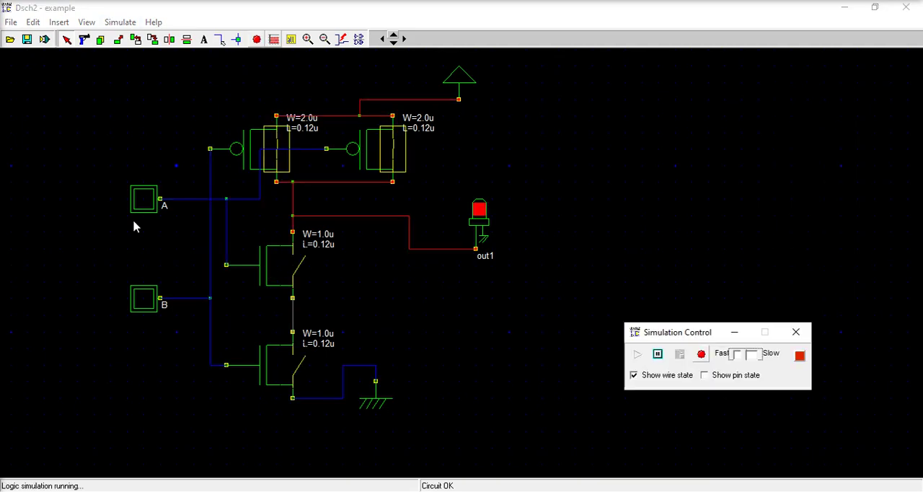